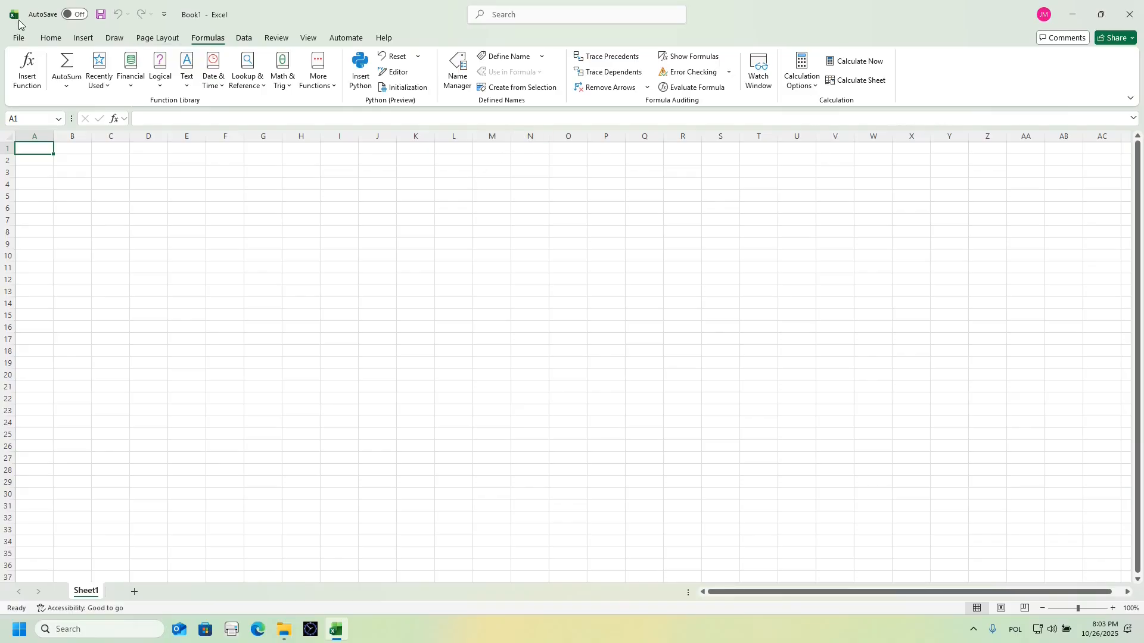
- Create a new workbook from the Personal monthly budget template
click(18, 38)
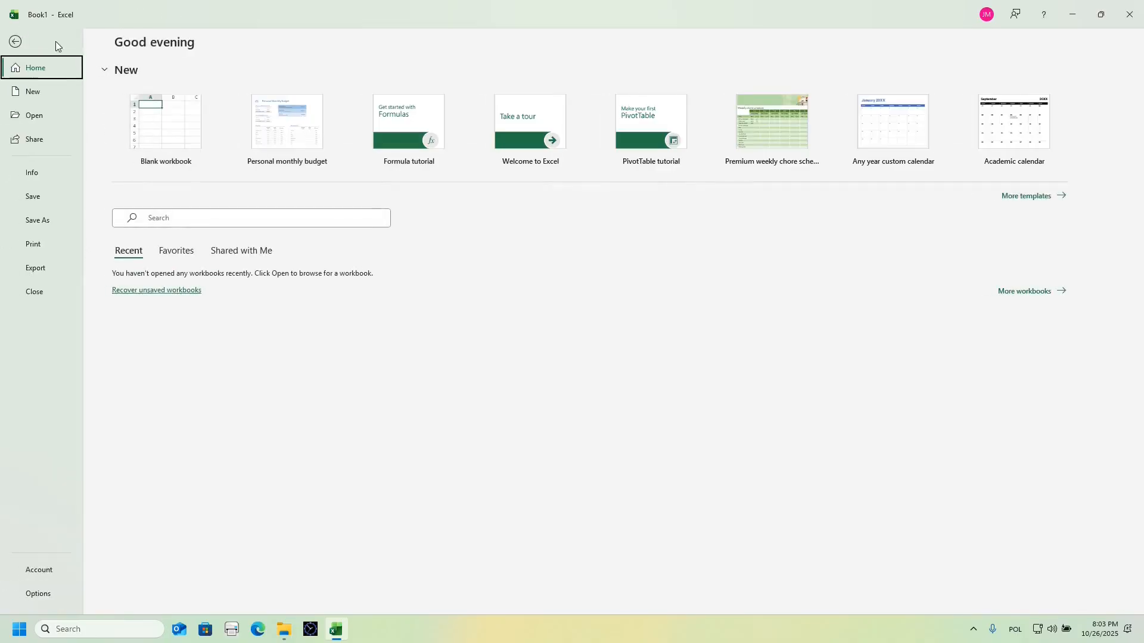
click(299, 142)
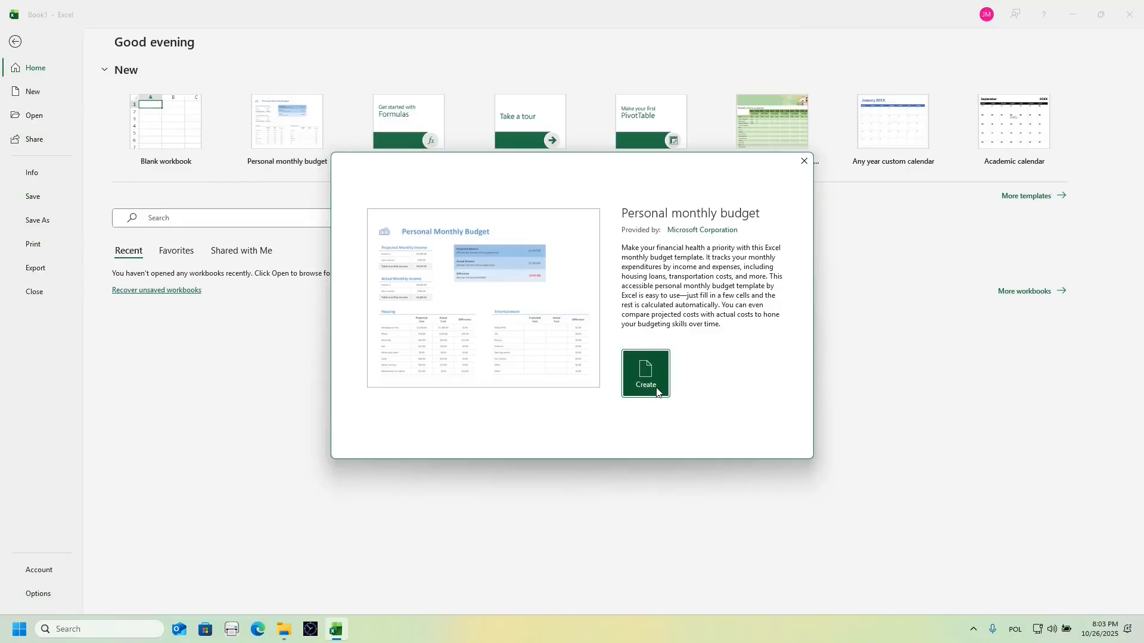
click(657, 391)
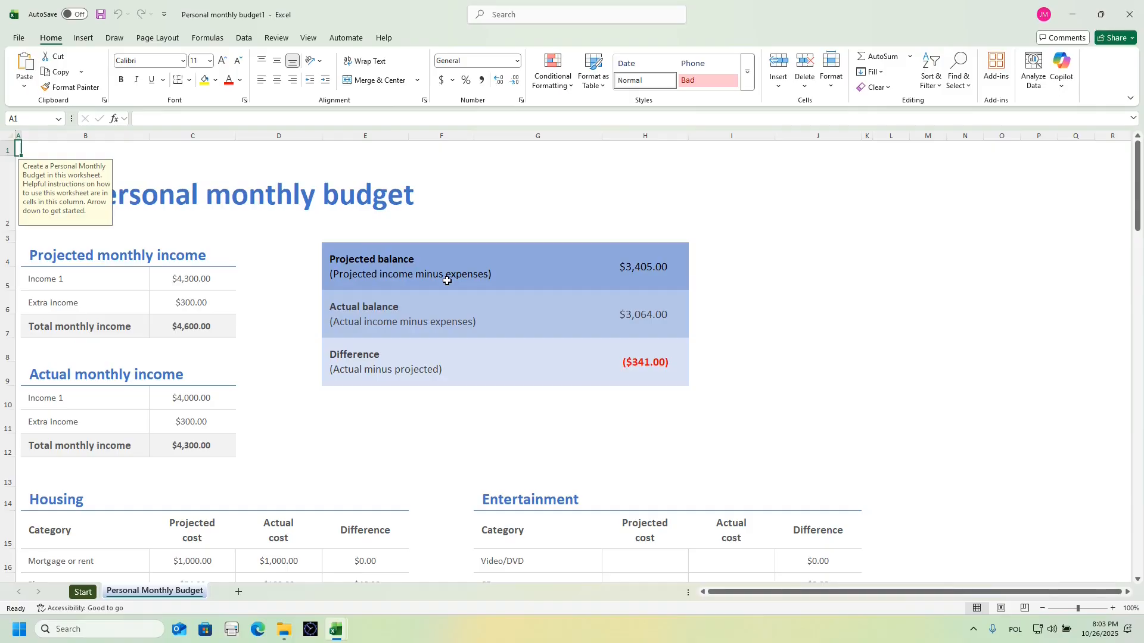
- Set the projected cost of Mortgage or rent in the Housing table to 1004
click(234, 561)
click(224, 118)
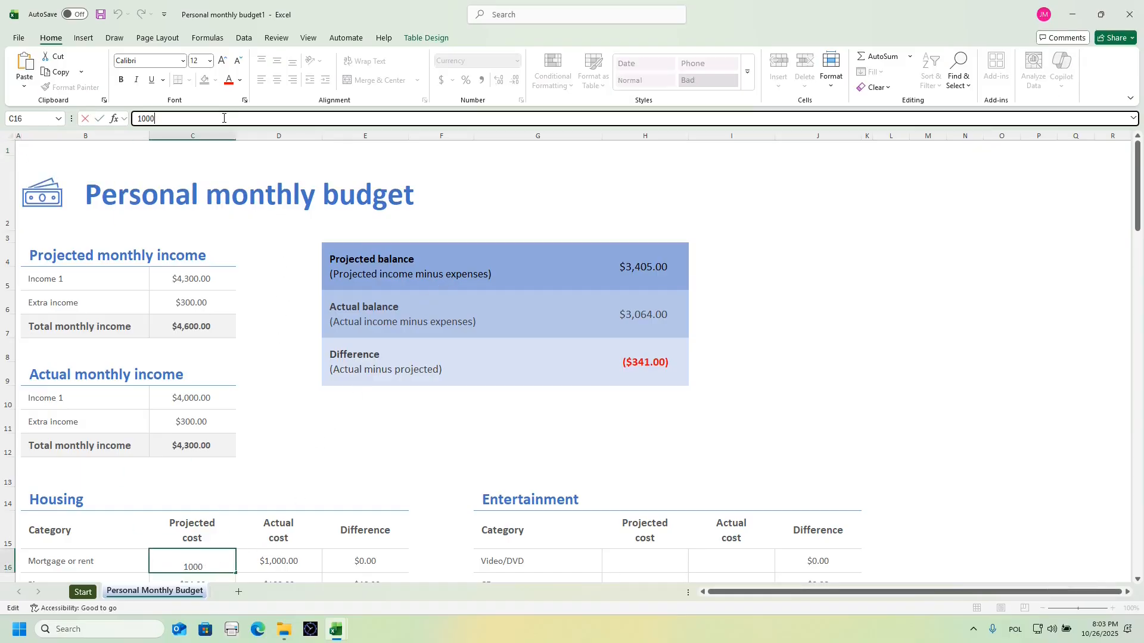
key(BackSpace)
text(4)
key(Return)
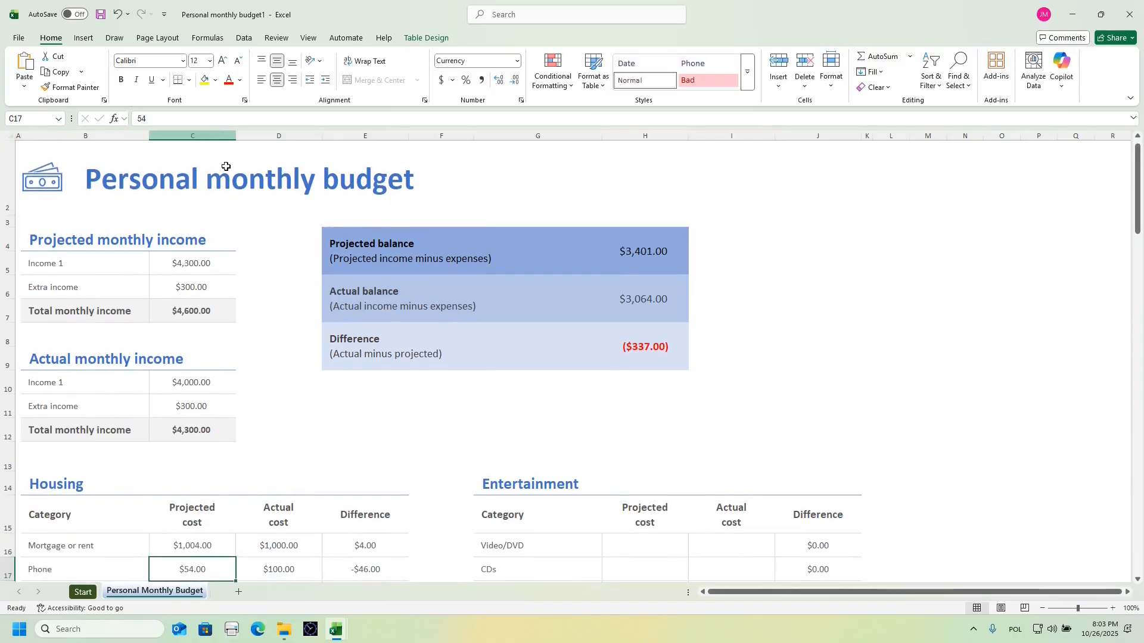
- Format the Mortgage or rent difference cell in the Housing table with a red font and yellow fill
click(358, 545)
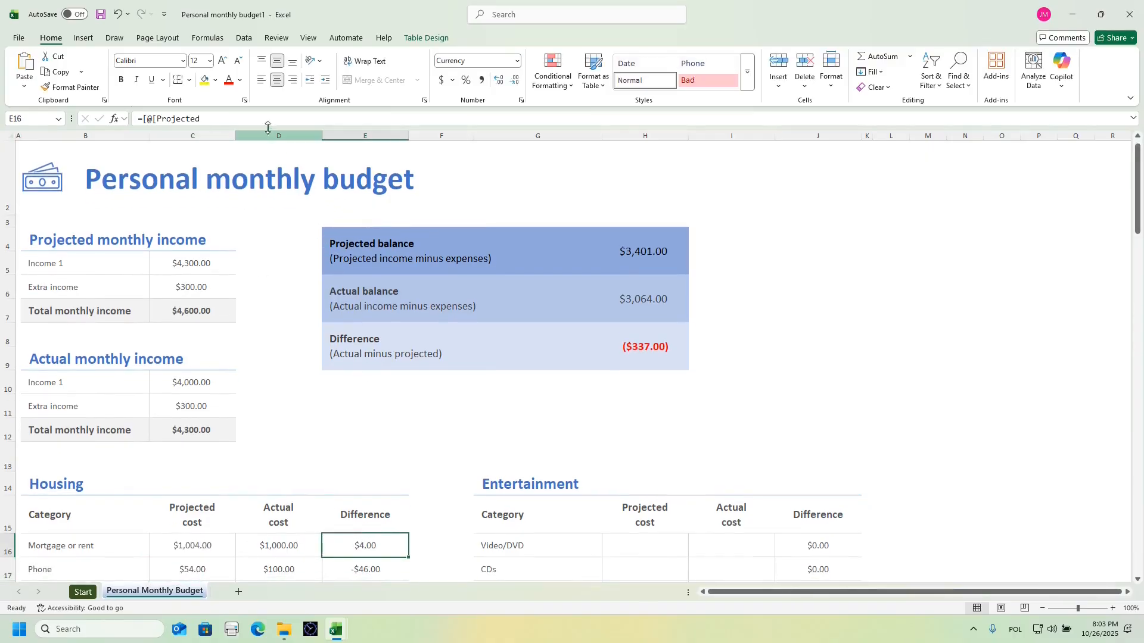
click(229, 81)
click(204, 80)
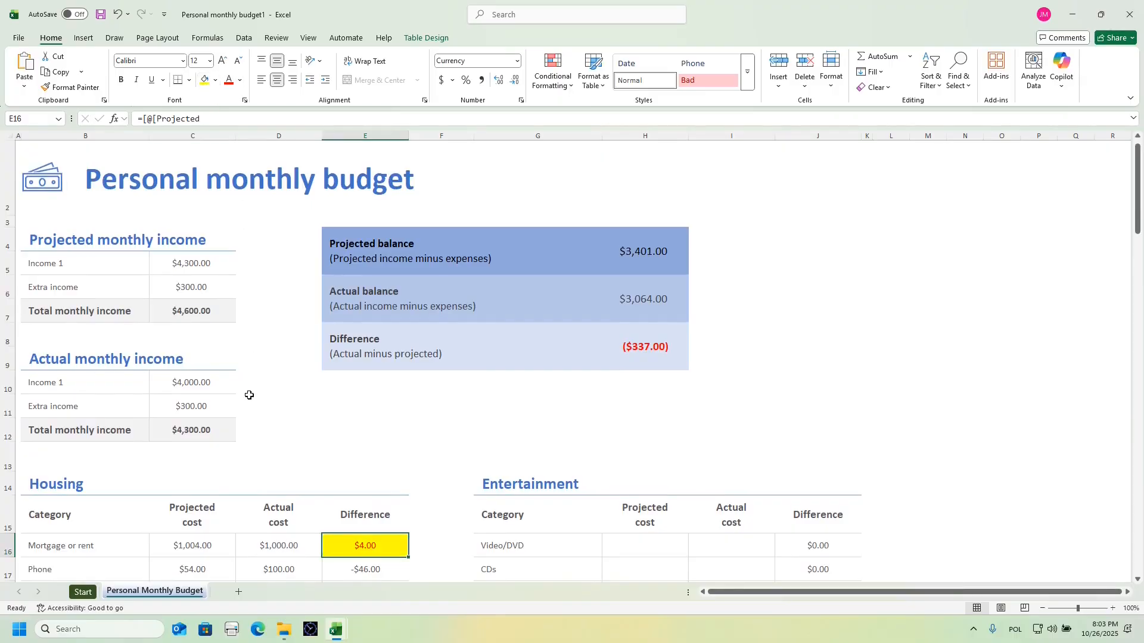
- Select the Mortgage or rent projected cost cell and switch the workbook's calculation mode to Manual
click(187, 545)
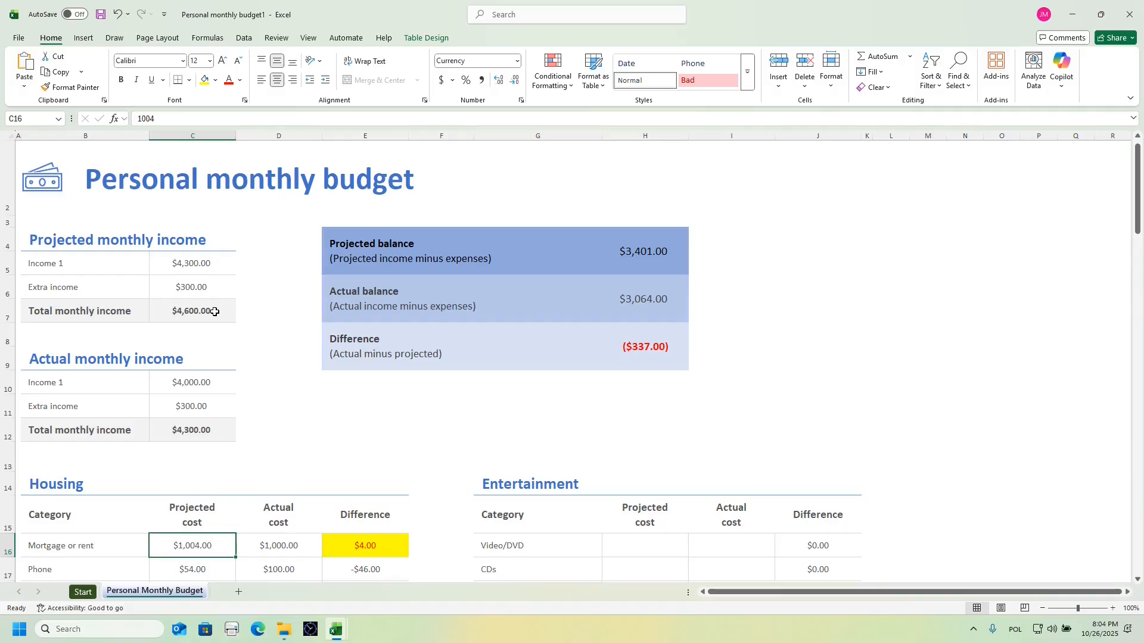
click(224, 39)
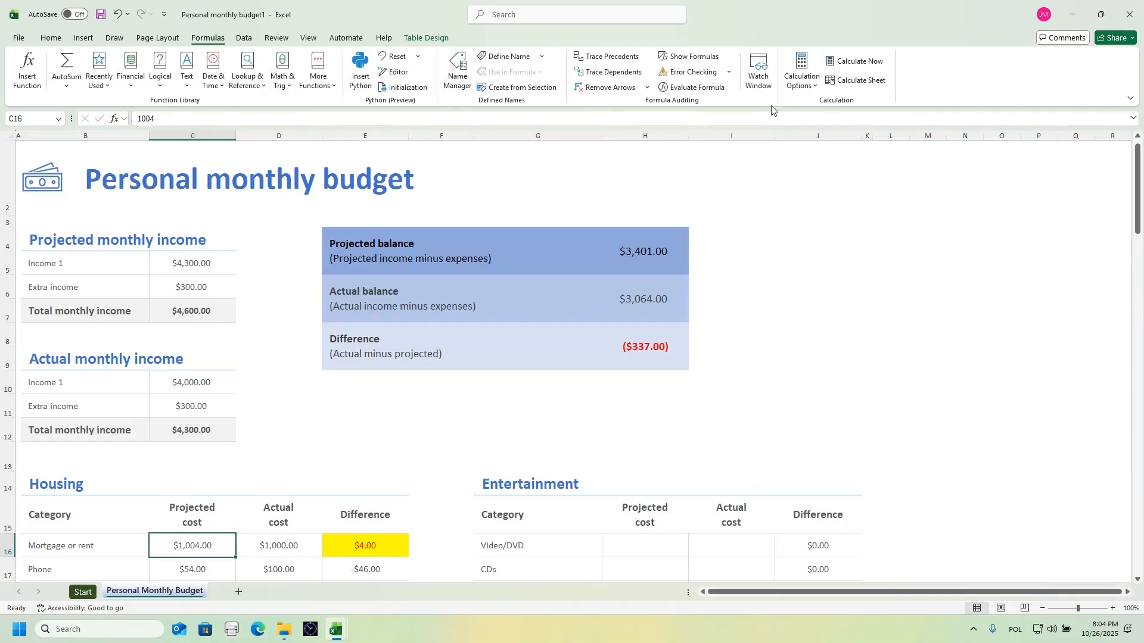
click(802, 70)
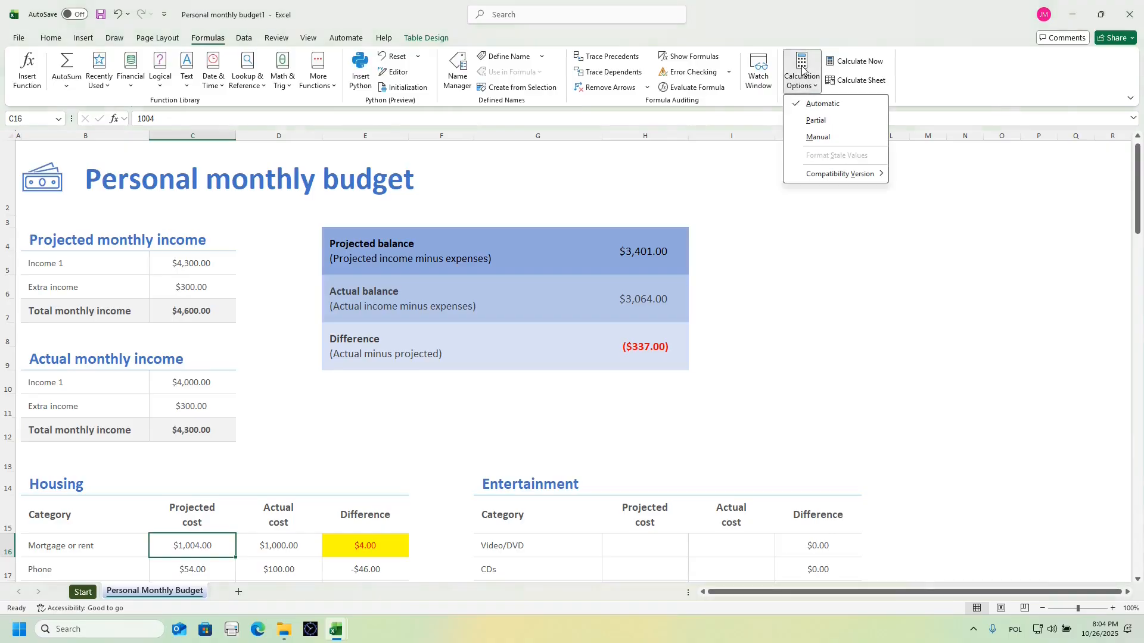
click(817, 137)
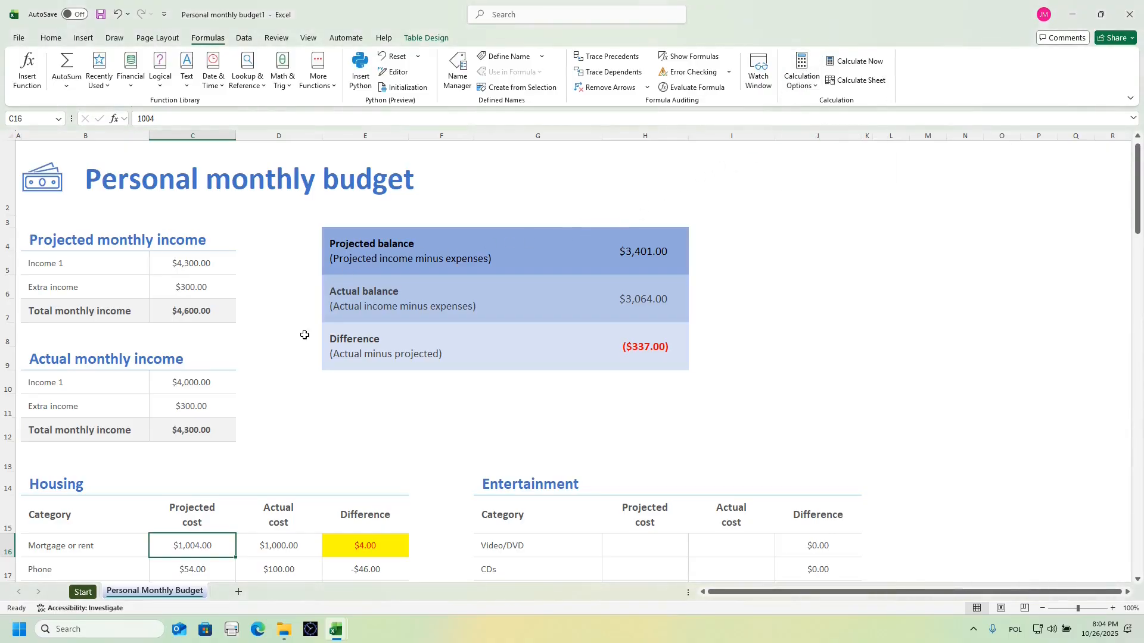
- Set the projected cost of Mortgage or rent in the Housing table to 1005
click(202, 116)
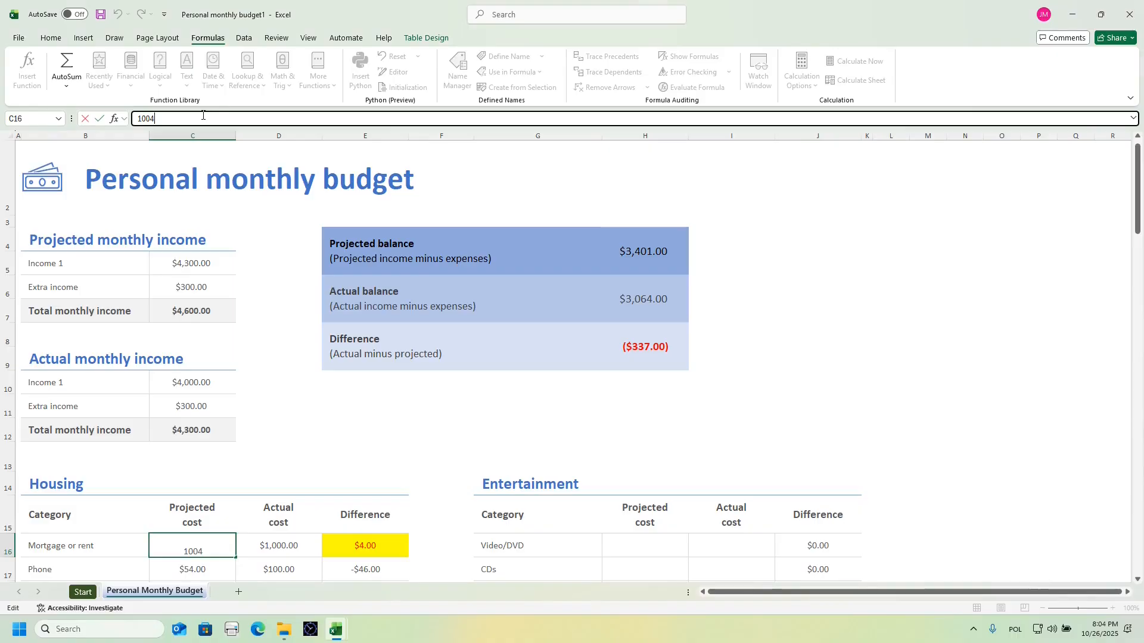
key(BackSpace)
text(5)
key(Return)
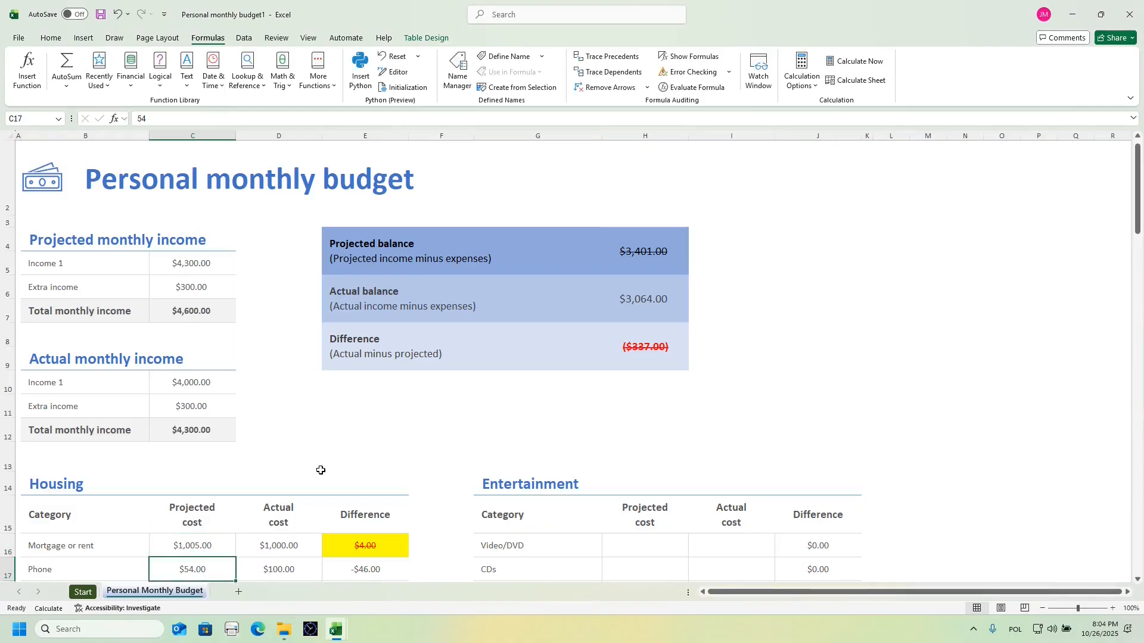
- Recalculate the workbook with the Mortgage or rent difference cell selected, and turn off Format Stale Values
click(392, 550)
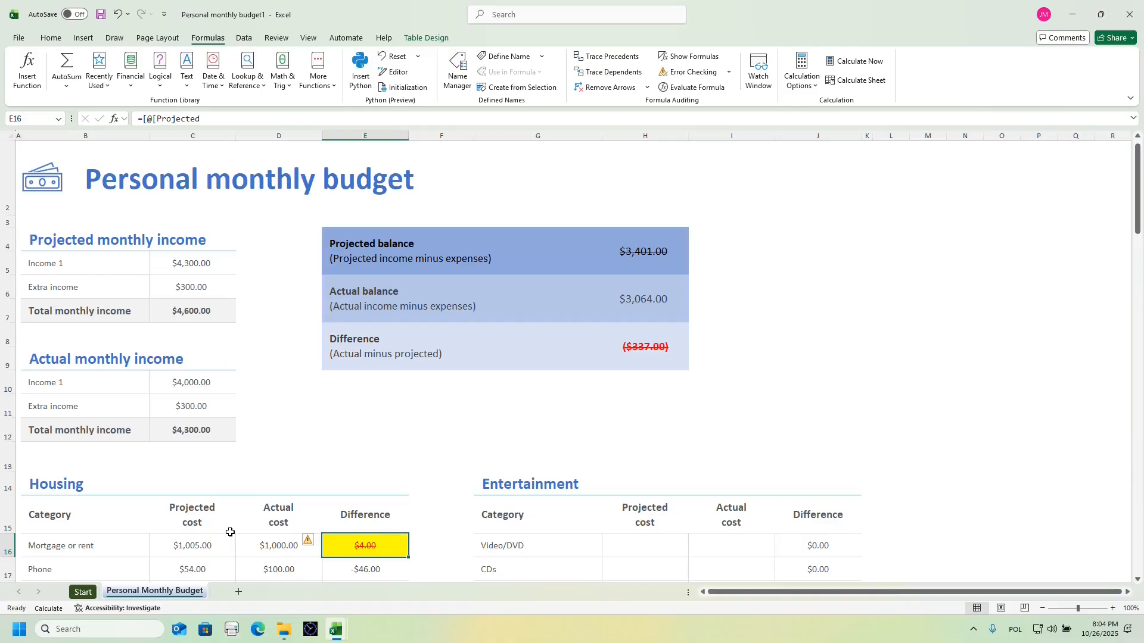
key(F9)
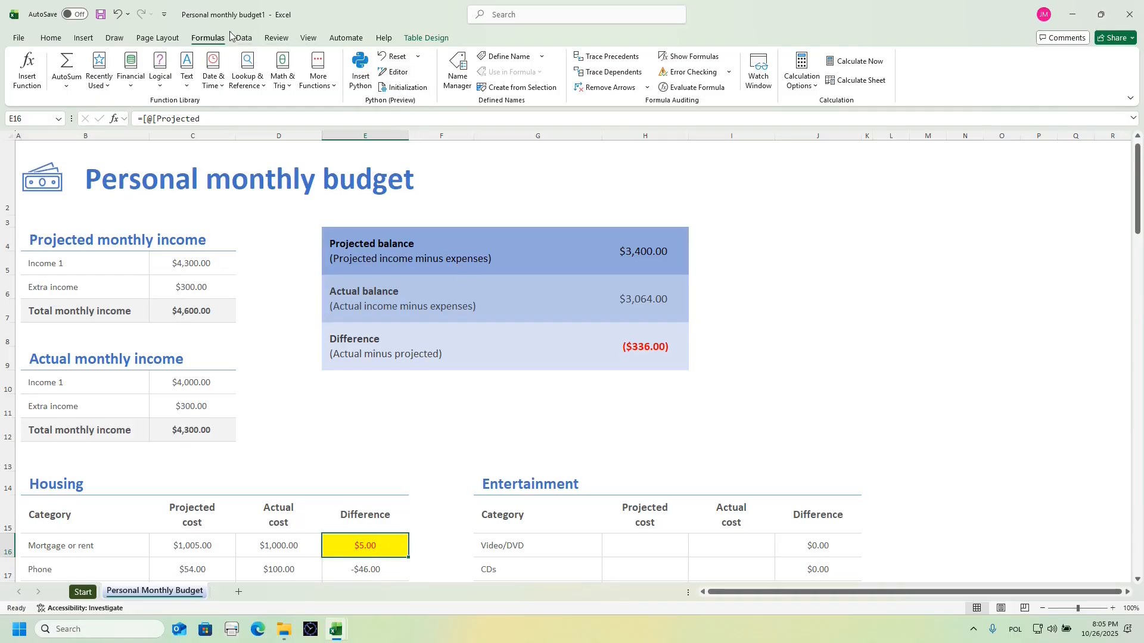
click(802, 75)
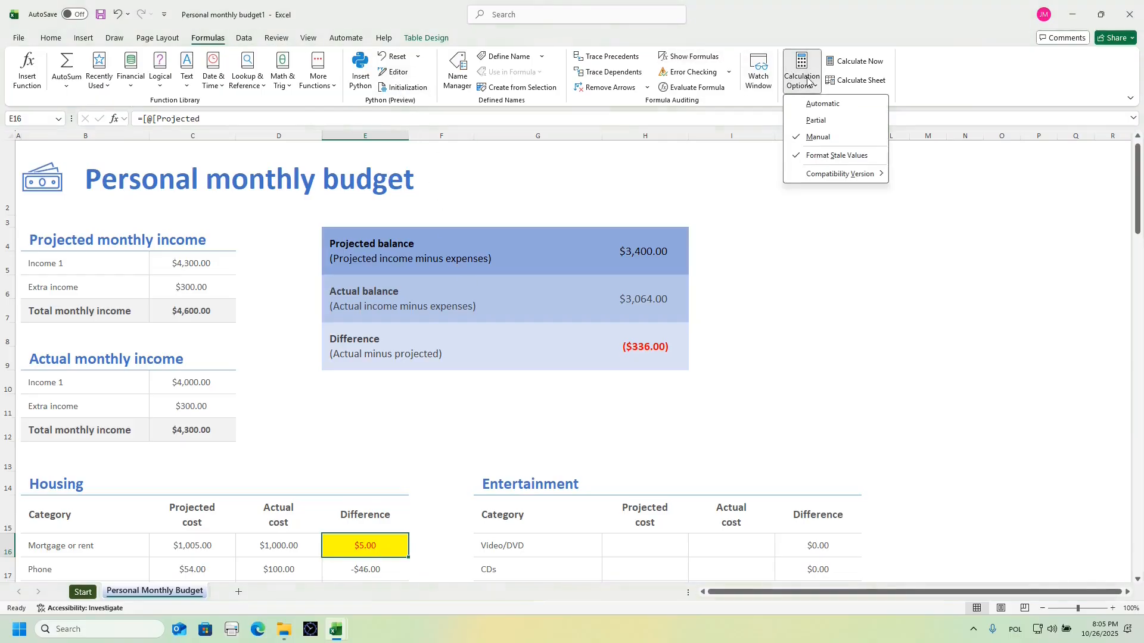
click(824, 156)
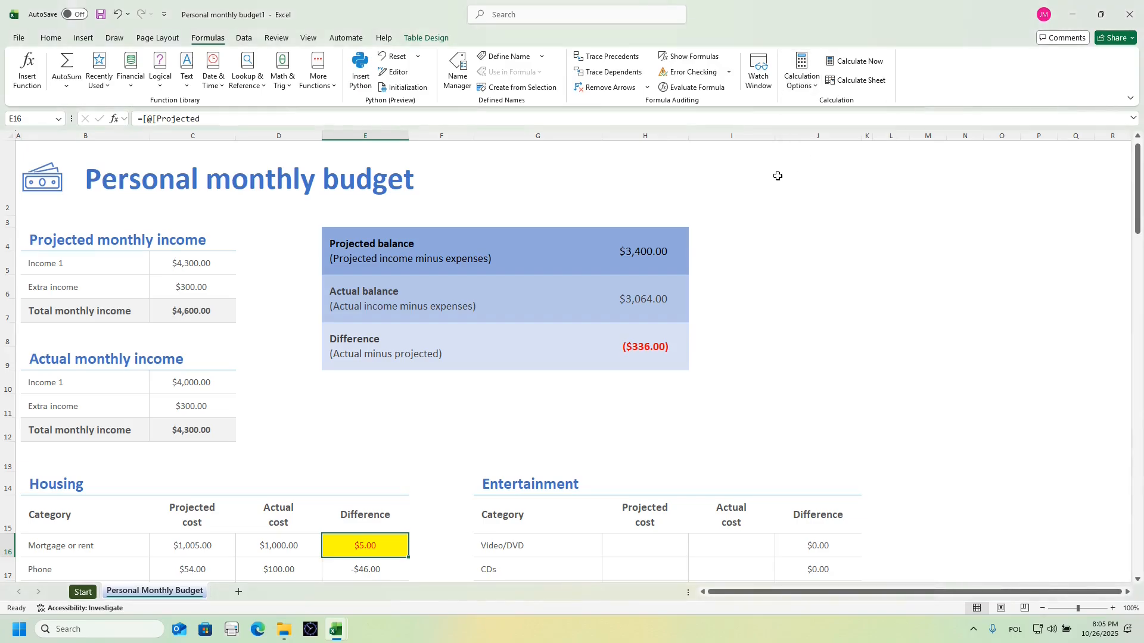
- Set the projected cost of Mortgage or rent to 1006 and recalculate the workbook
click(197, 543)
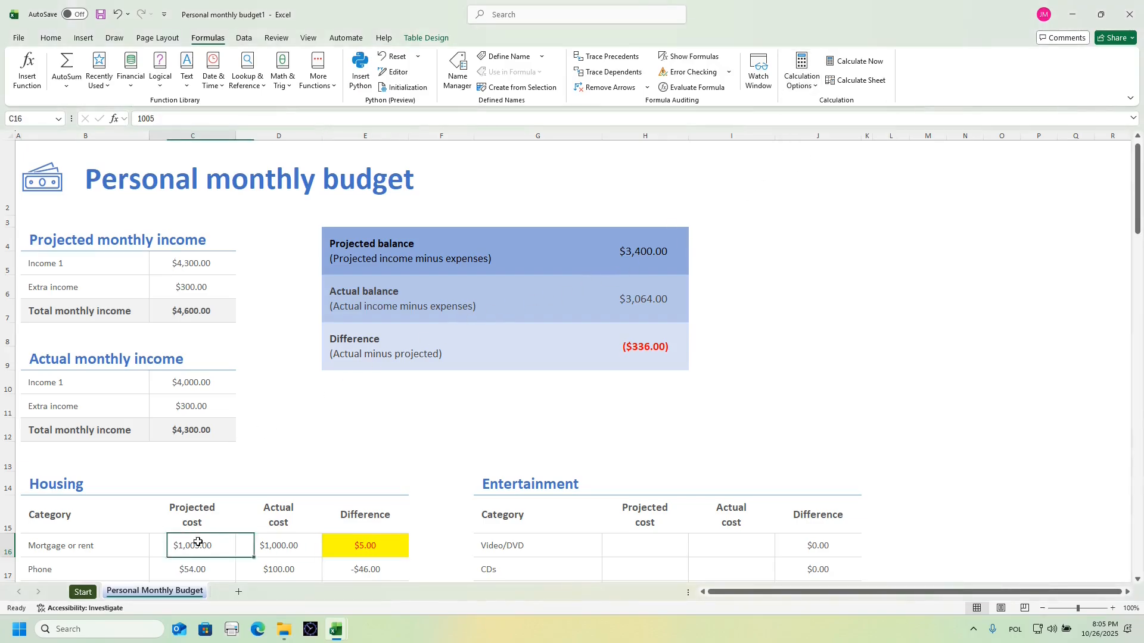
click(216, 120)
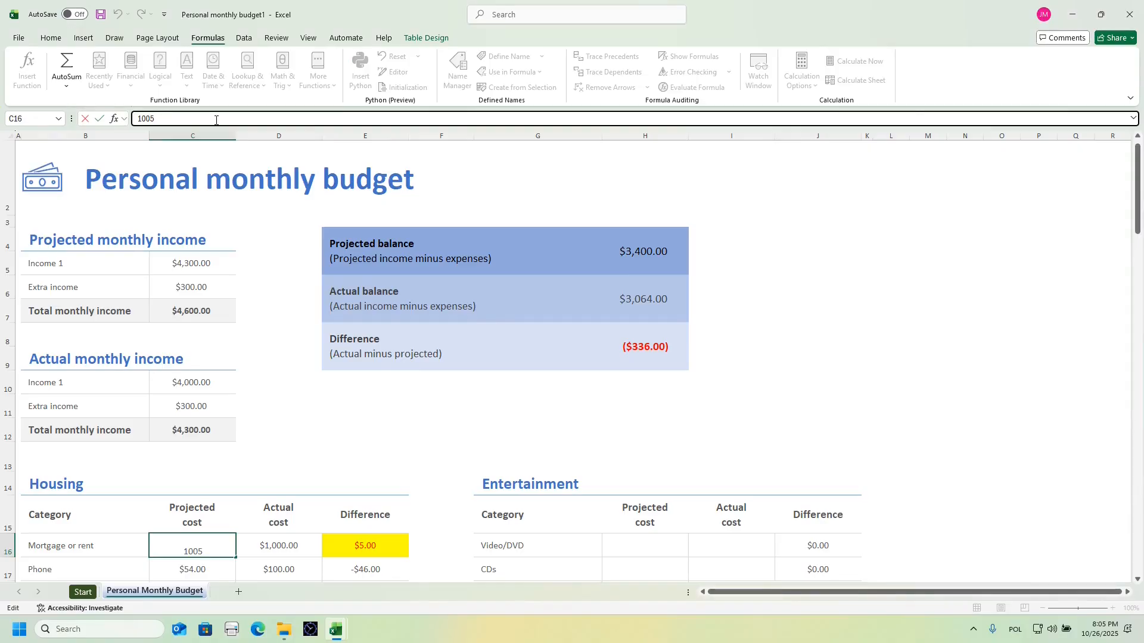
key(BackSpace)
text(6)
key(Return)
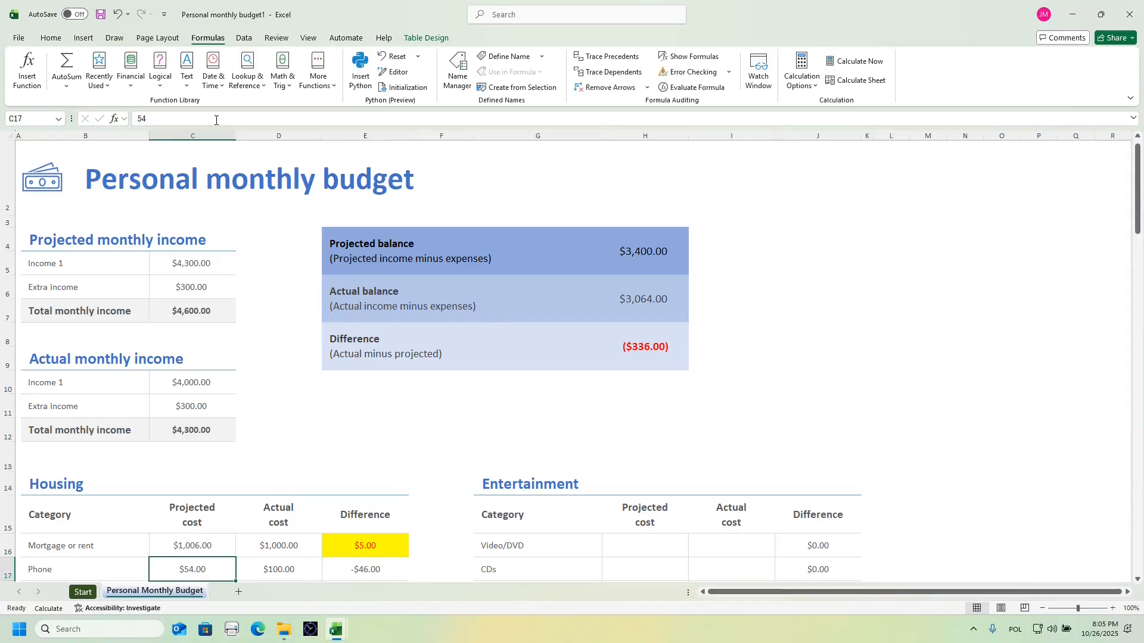
click(377, 553)
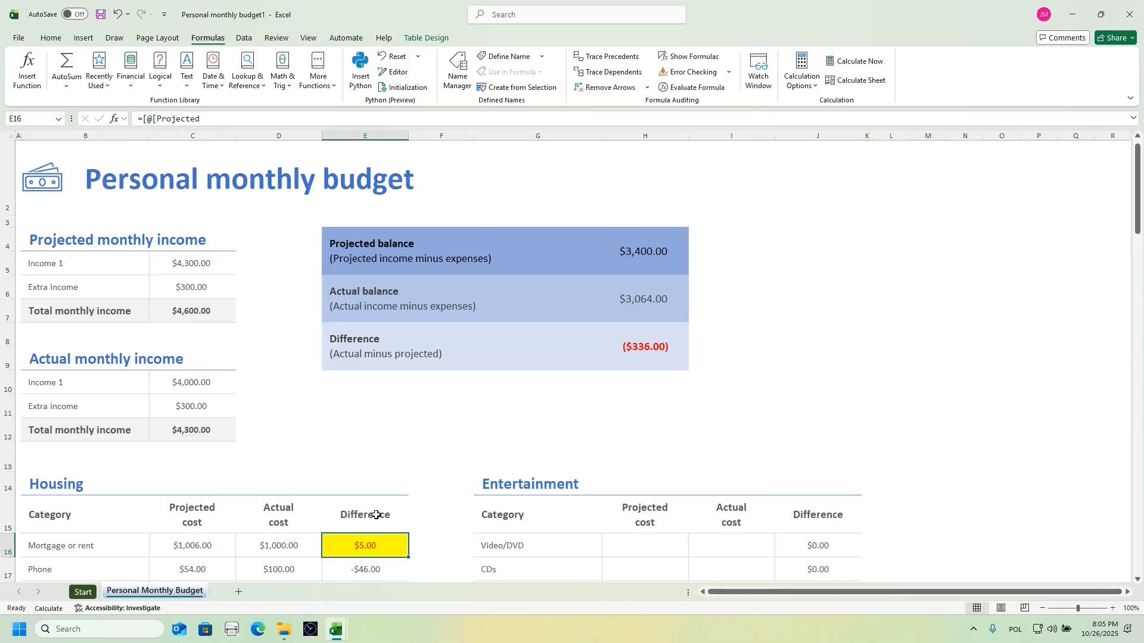
key(F9)
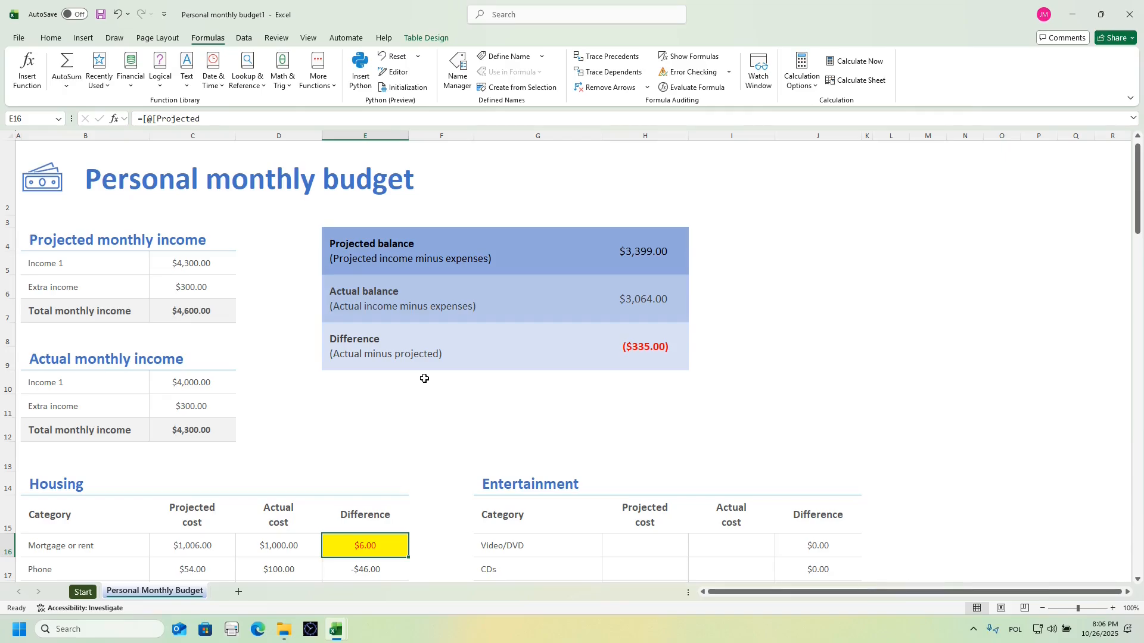
- Search the sheet for "Gas" and close the search dialog
key(ctrl+f)
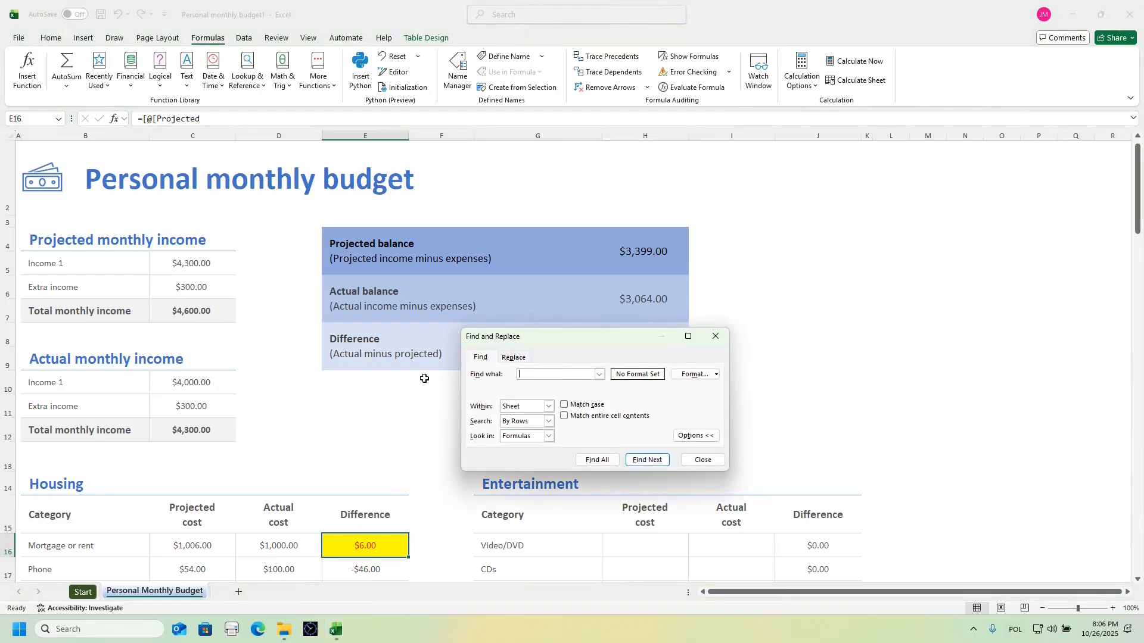
text(Gas)
key(Return)
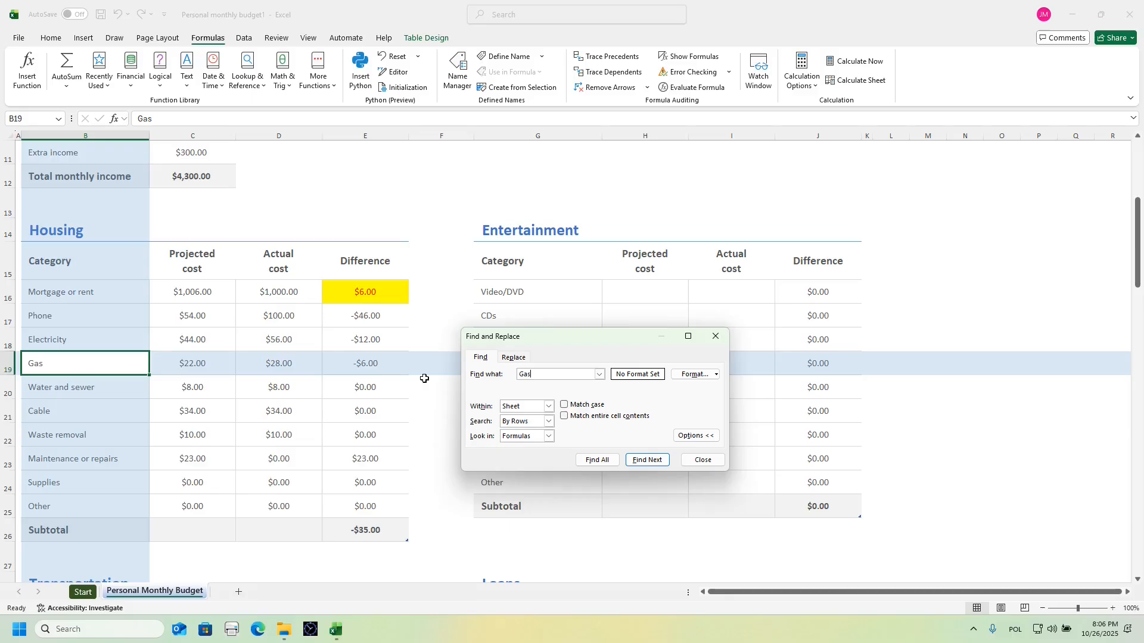
click(717, 337)
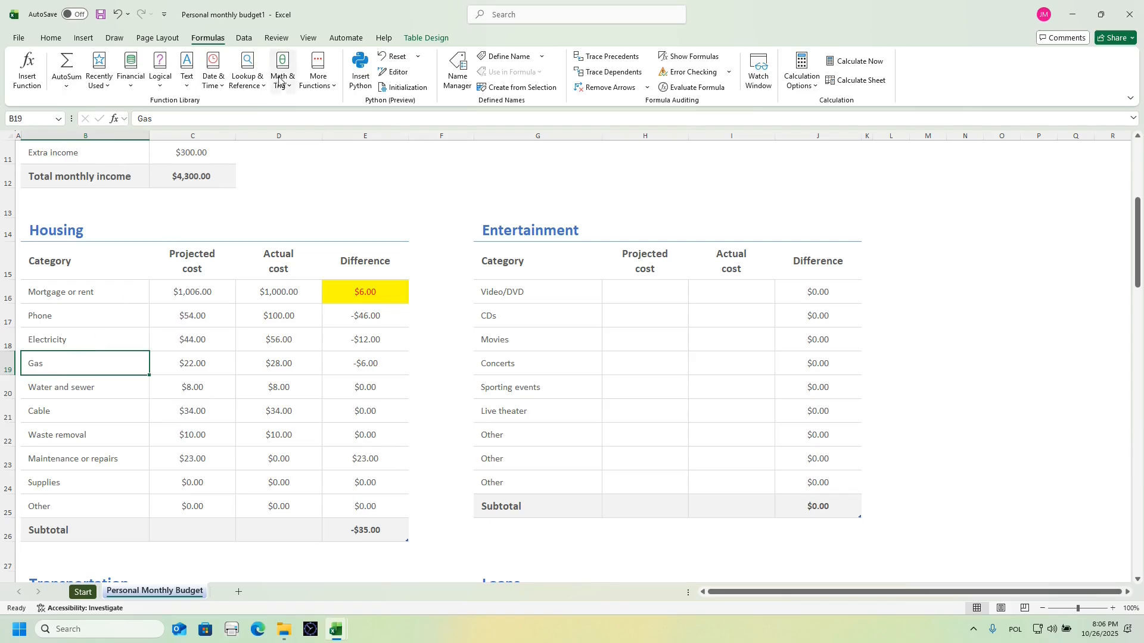
- Turn on Focus Cell highlighting with the gold theme color
click(308, 38)
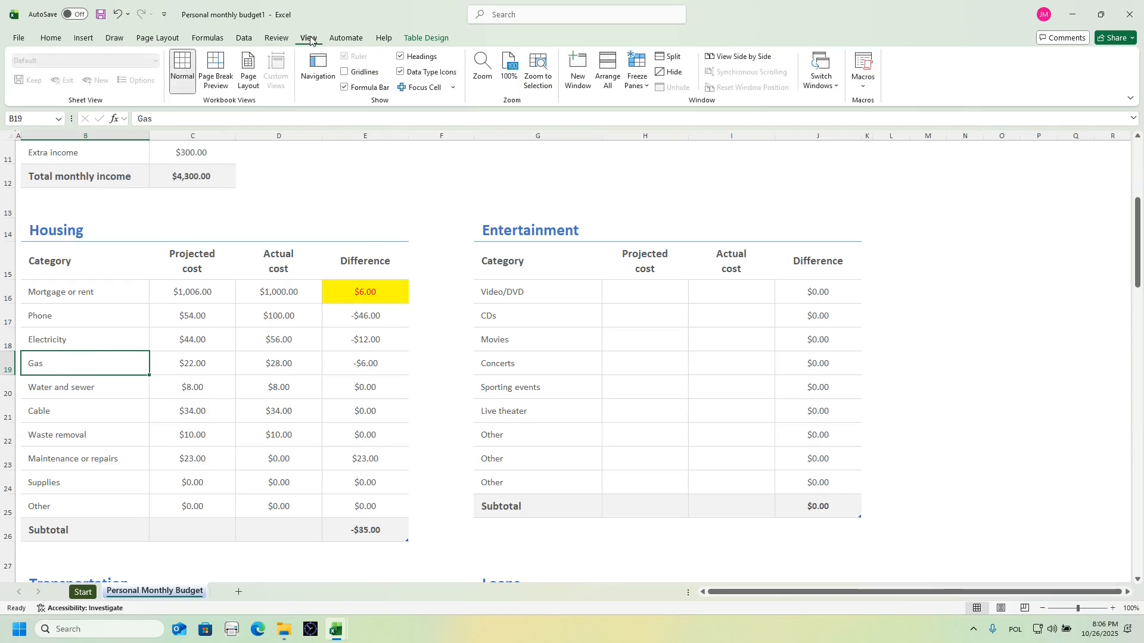
click(454, 87)
mouse_move(454, 120)
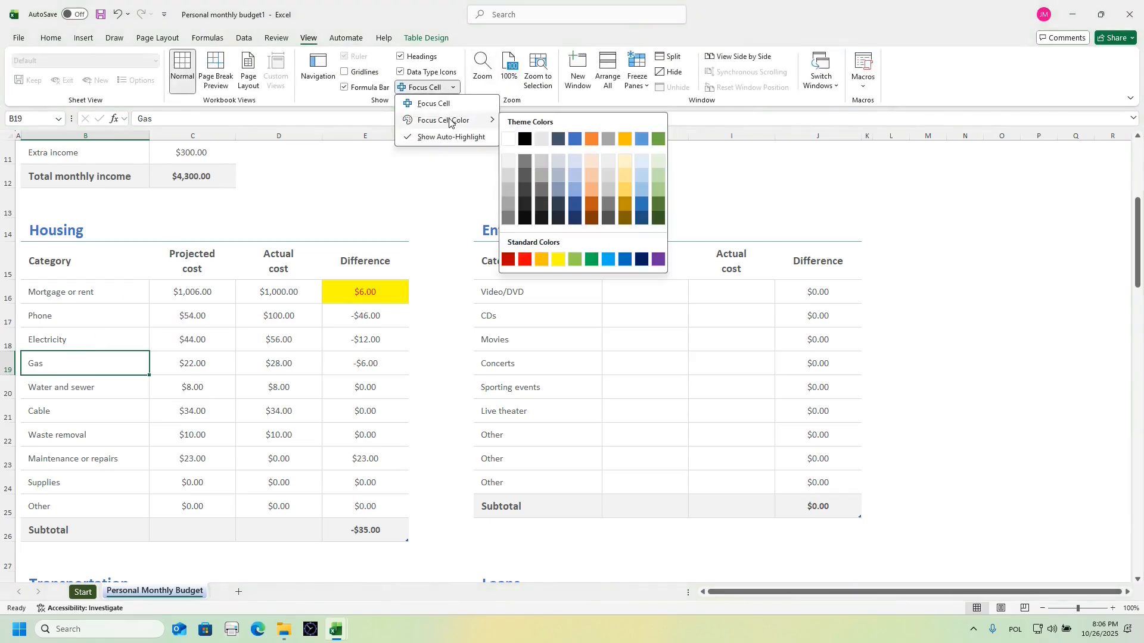
click(626, 137)
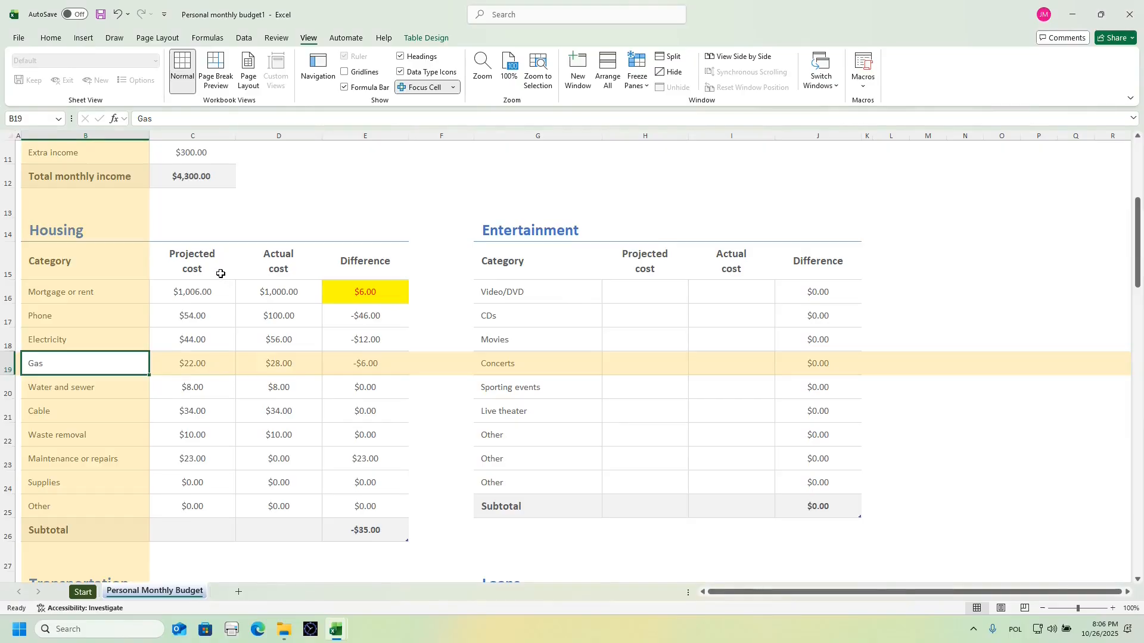
- Check the highlight on the Housing table's Actual cost and Projected cost headers, and turn off Focus Cell
click(247, 261)
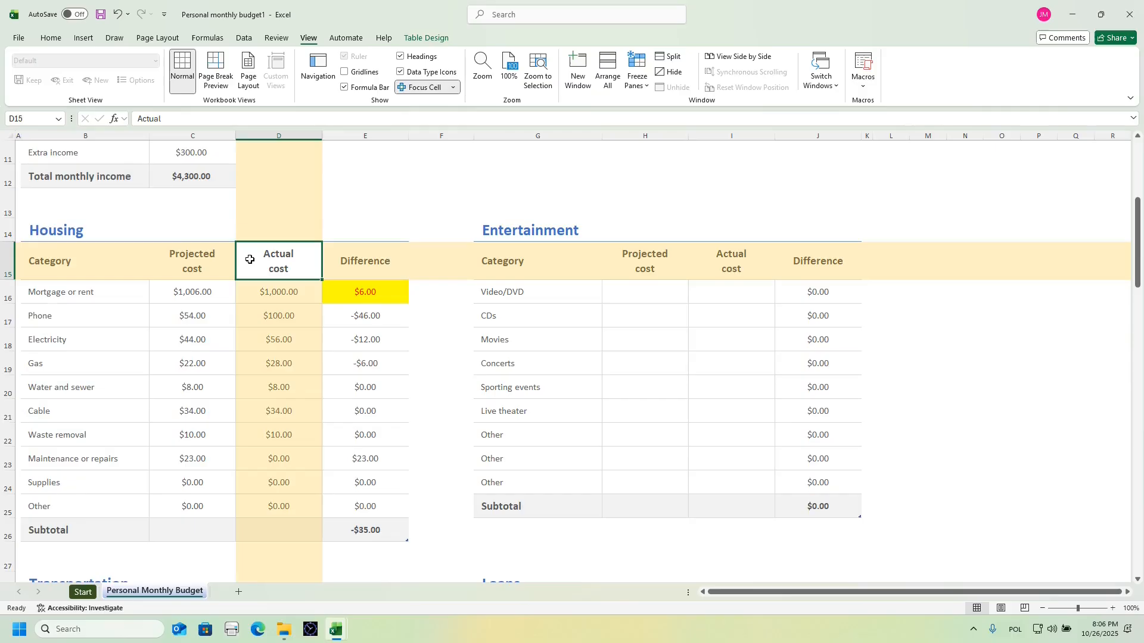
click(216, 259)
click(261, 265)
click(226, 260)
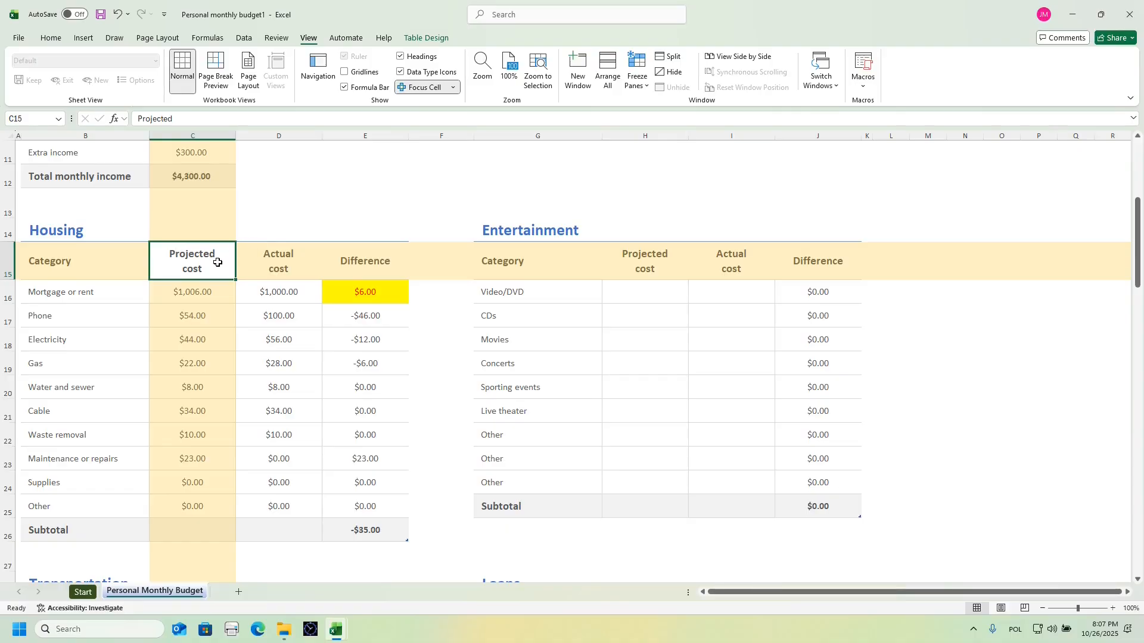
click(453, 87)
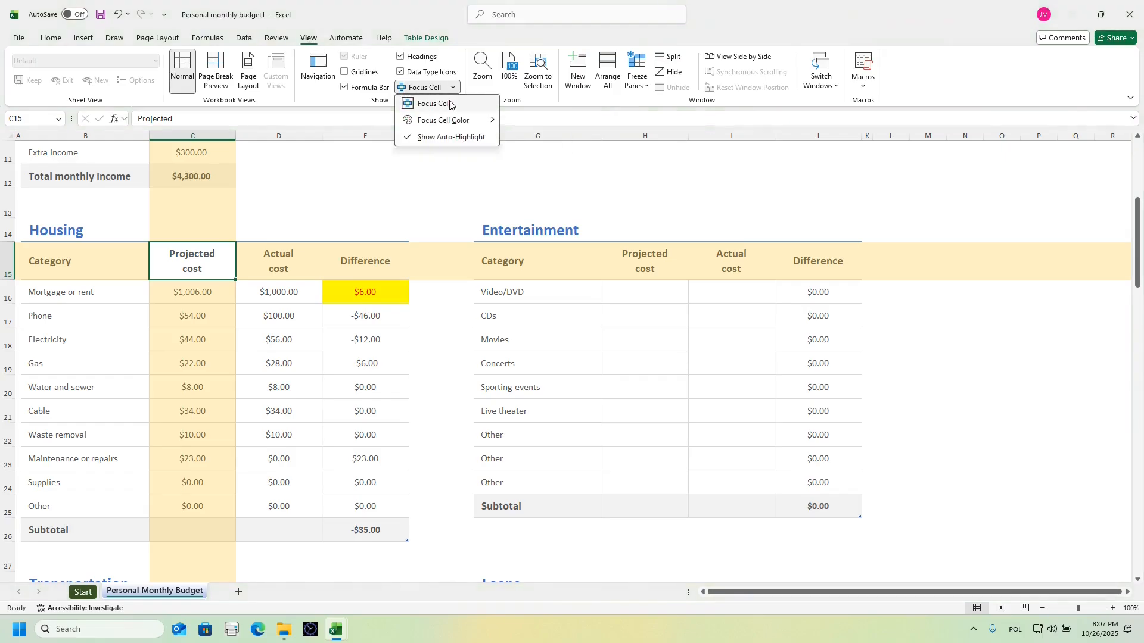
click(450, 104)
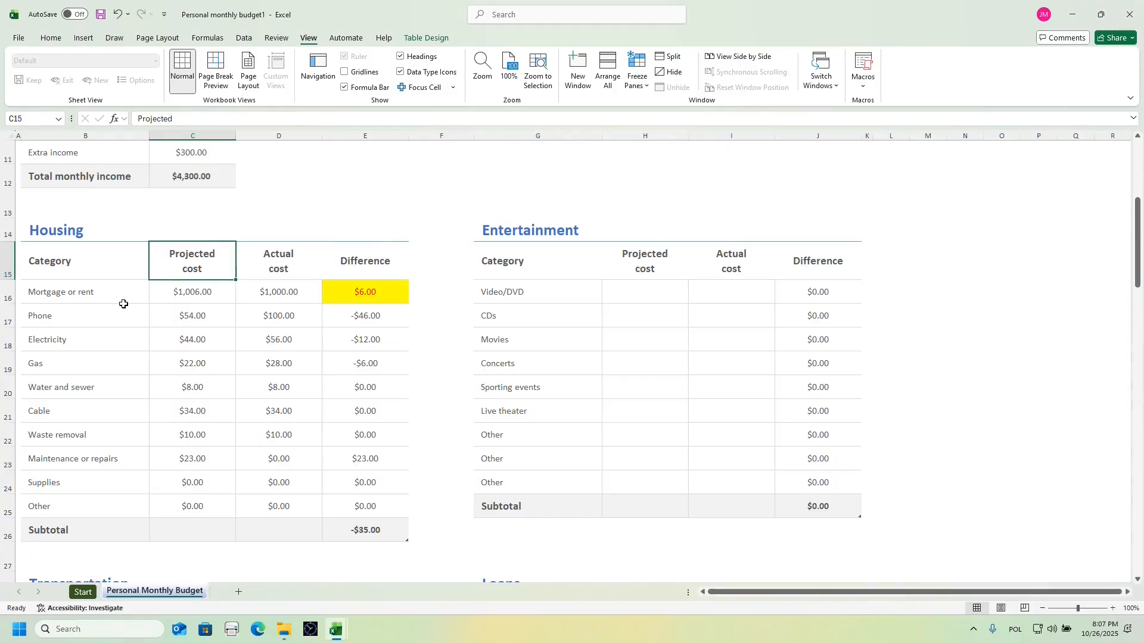
- Search the sheet for "Gas" again, select the Housing table's Difference header, and close the search dialog
key(ctrl+f)
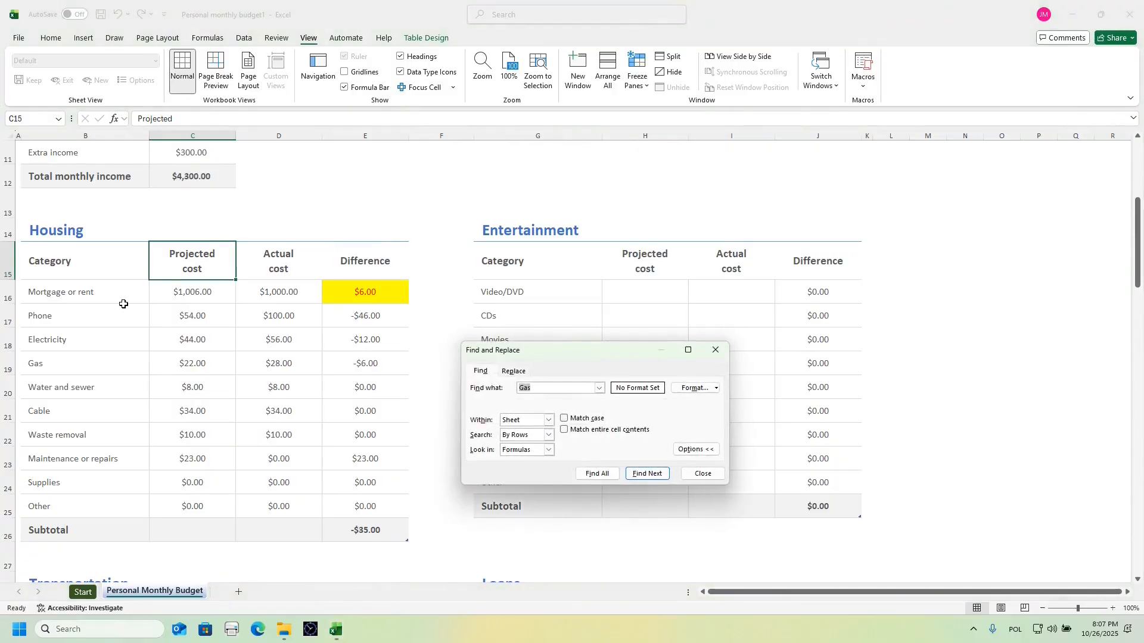
key(Return)
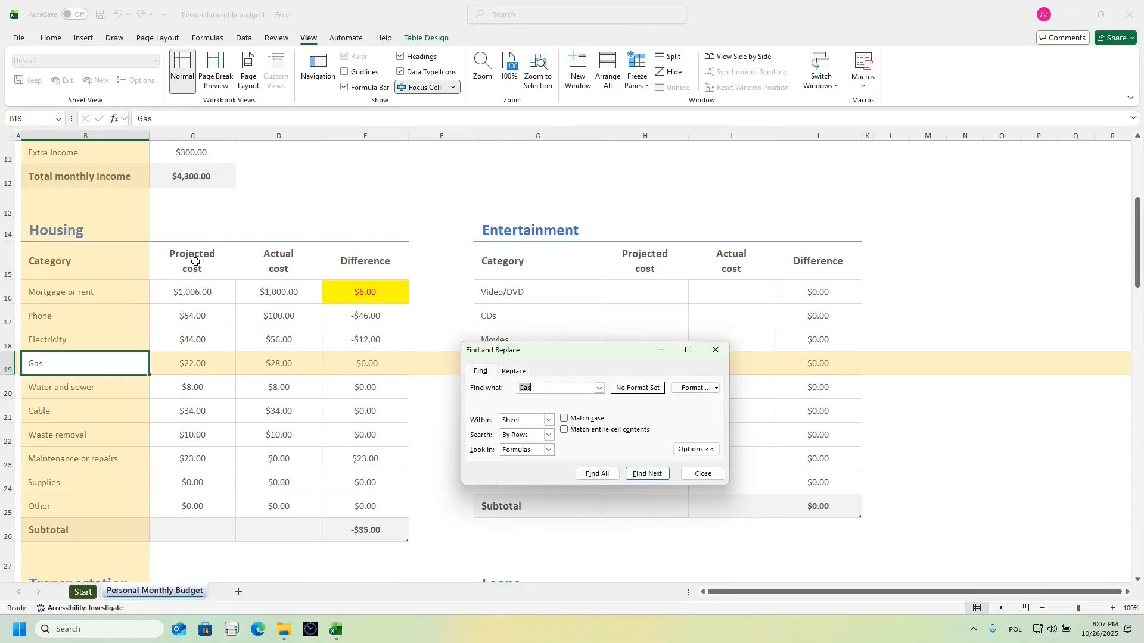
click(345, 261)
click(715, 350)
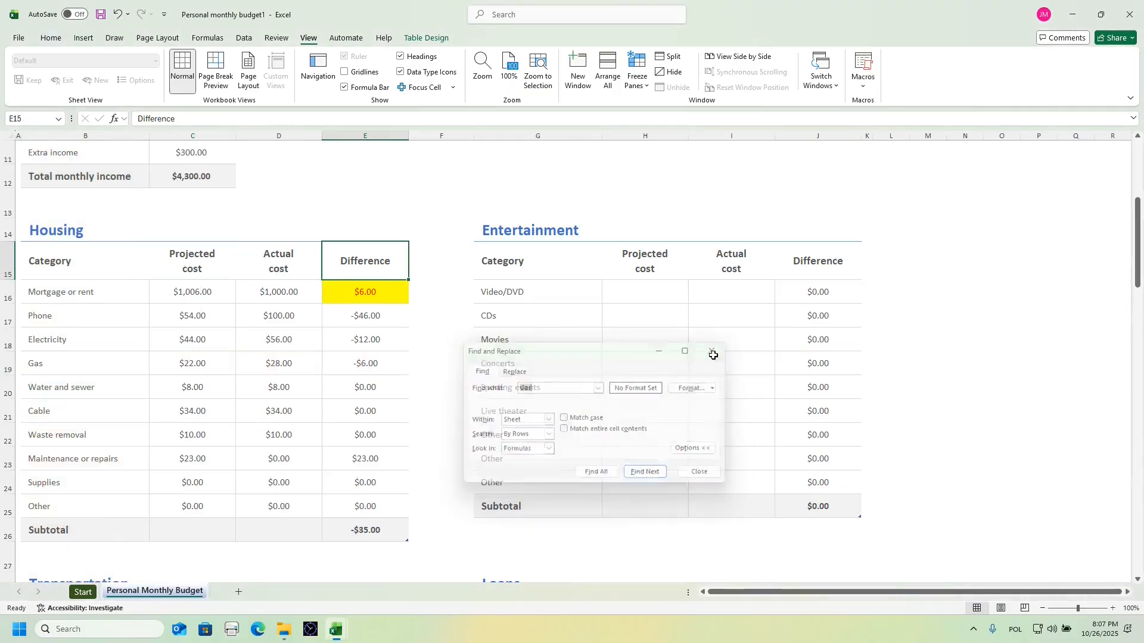
- Turn on Focus Cell to check its highlight at cell E13 above the Housing table, and turn it off again, selecting D13
click(452, 87)
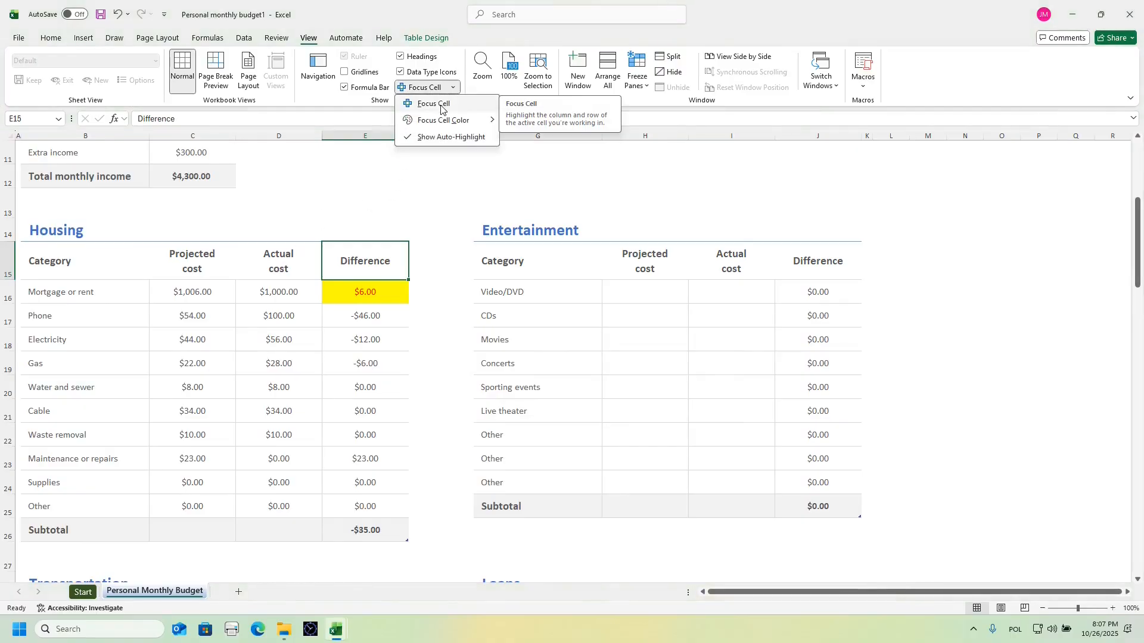
click(441, 105)
click(361, 215)
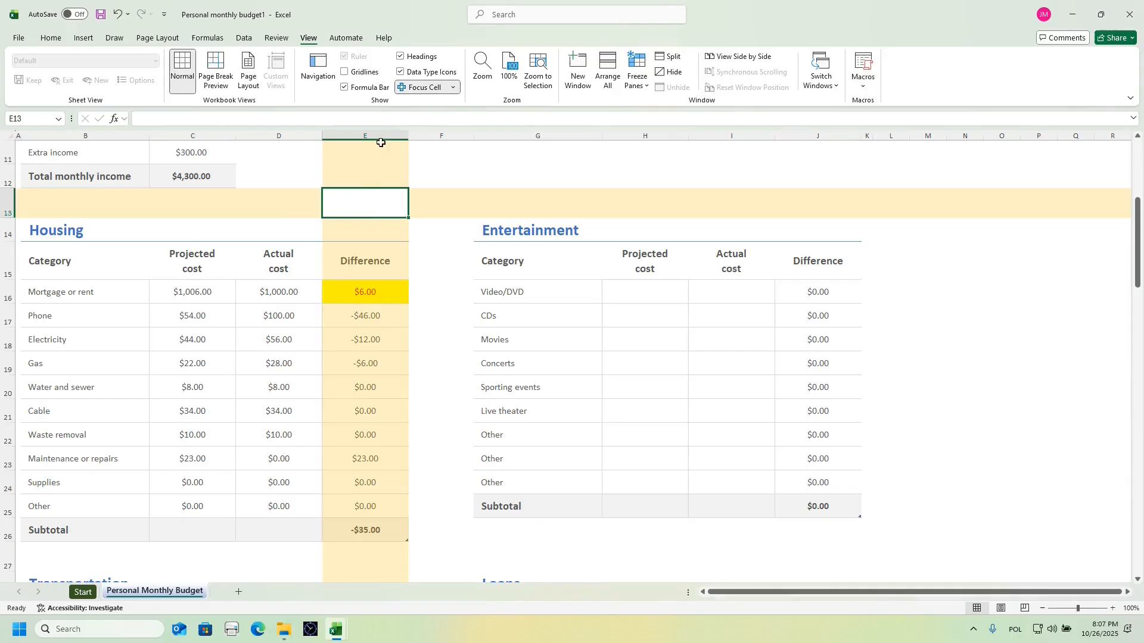
click(454, 90)
click(438, 105)
click(303, 193)
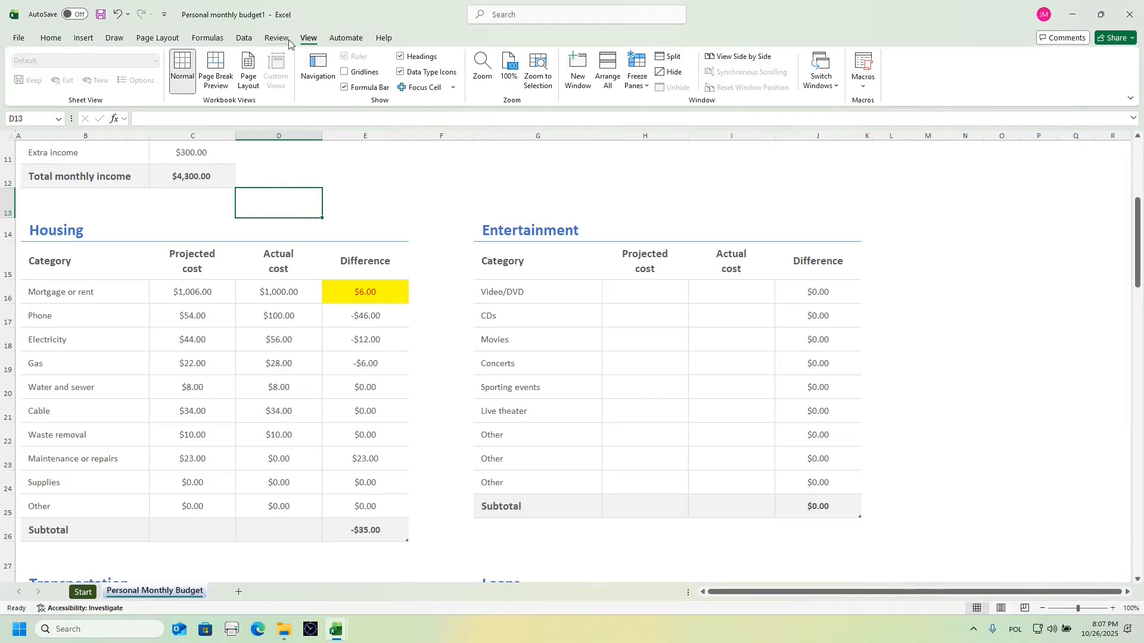
- Disable Focus Cell's Show Auto-Highlight option and search the sheet for "Gas" to test it
click(453, 88)
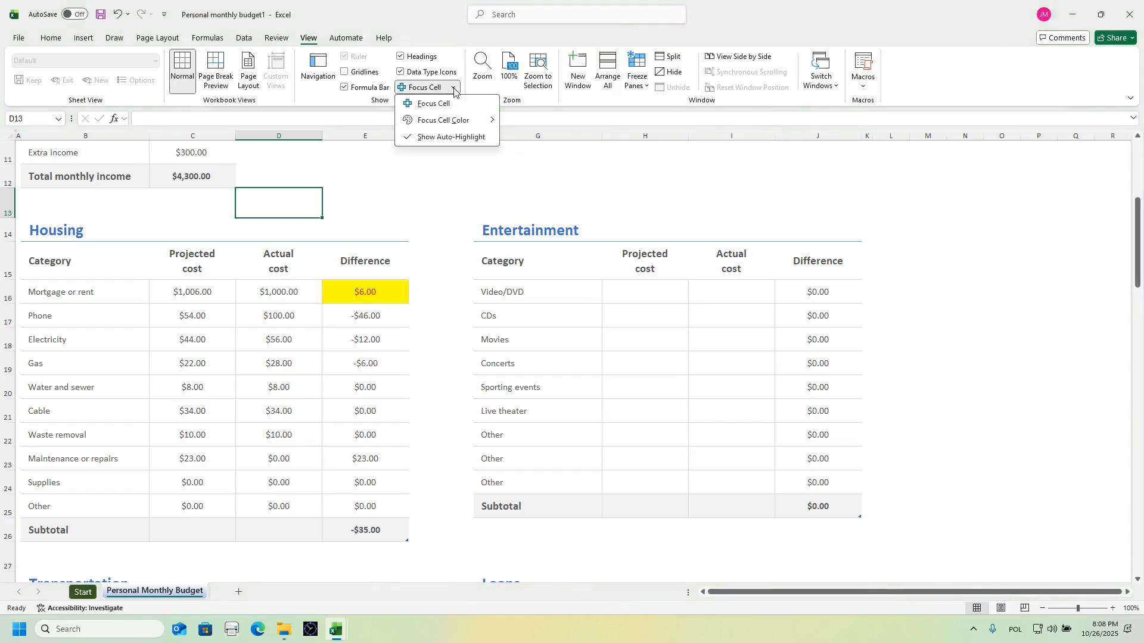
click(454, 137)
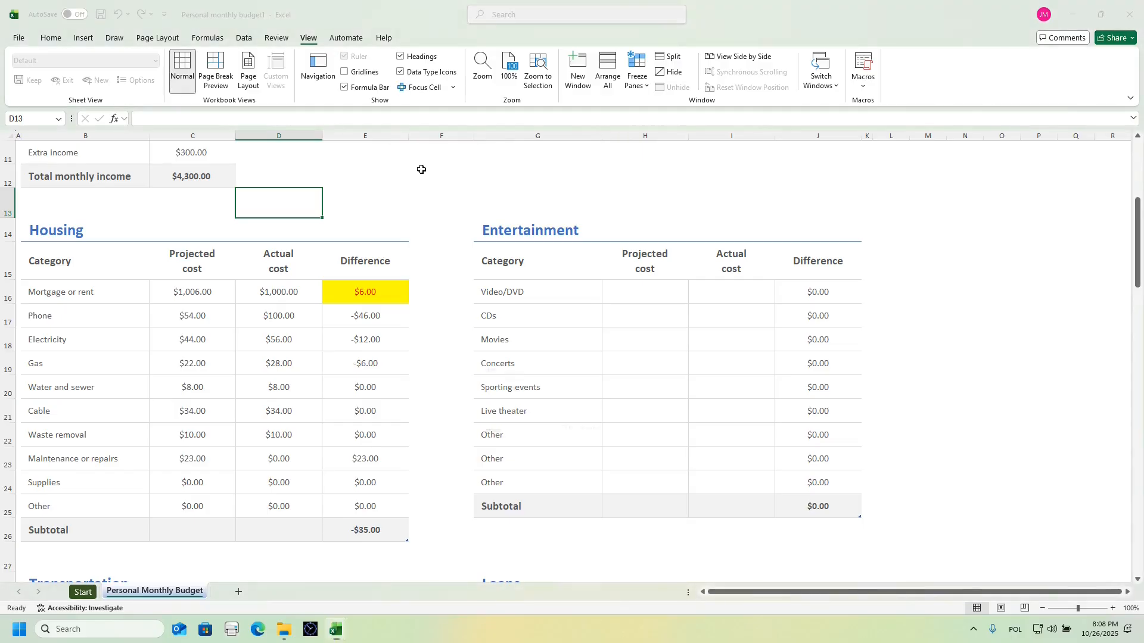
key(ctrl+f)
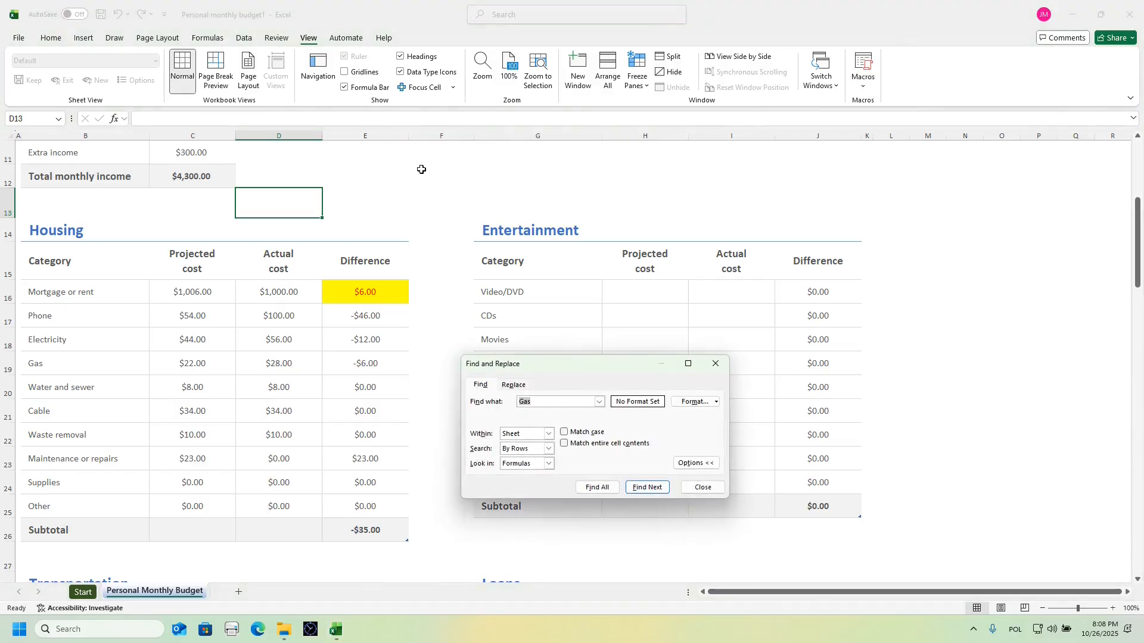
key(Return)
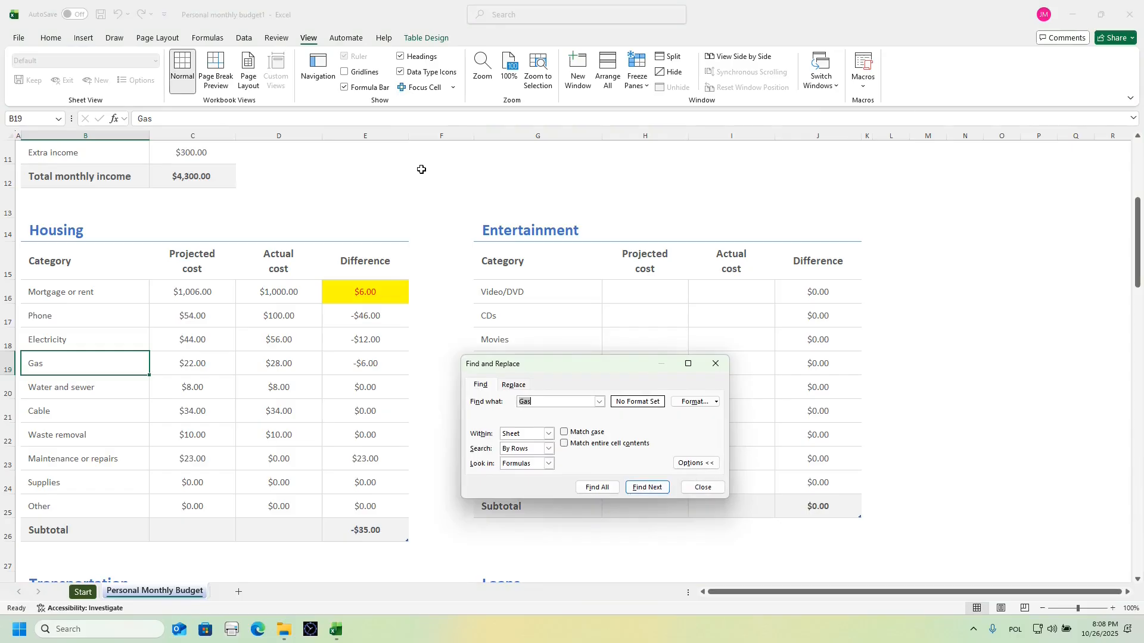